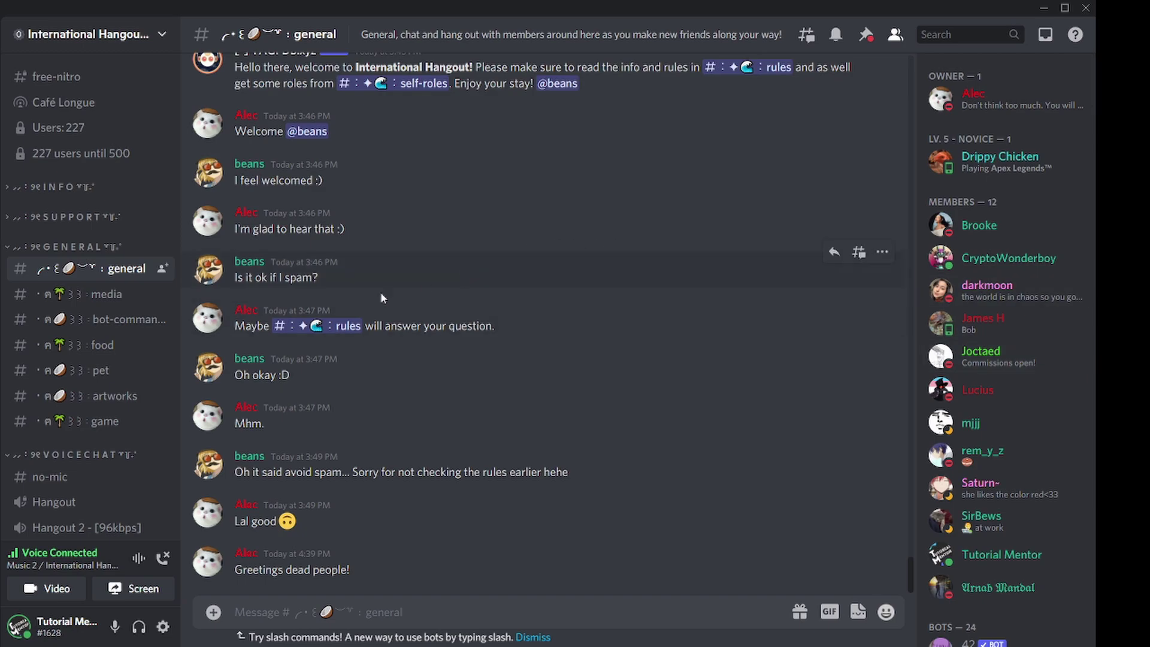
Scroll the International Hangout channel list down to the voice channels.
{"action": "scroll", "coordinate": [117, 424], "scroll_direction": "down", "scroll_amount": 6}
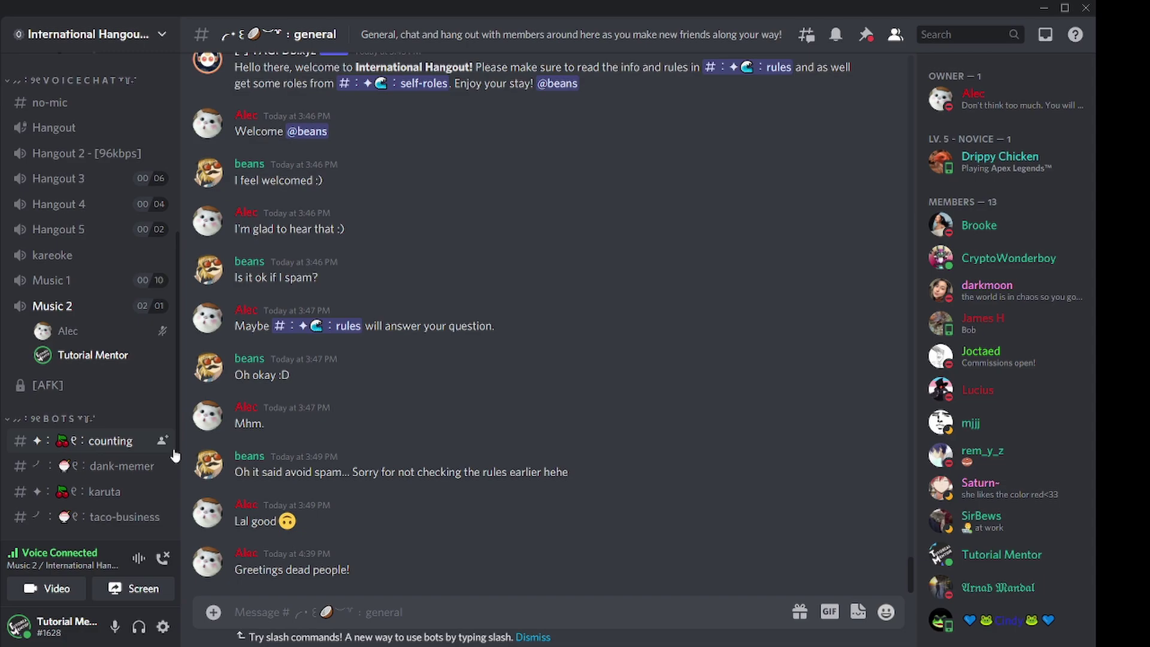
Go live in Music 2 with the Male_Smurf_Comic_Book.jpg window at 720p, 60 fps.
{"action": "left_click", "coordinate": [150, 590]}
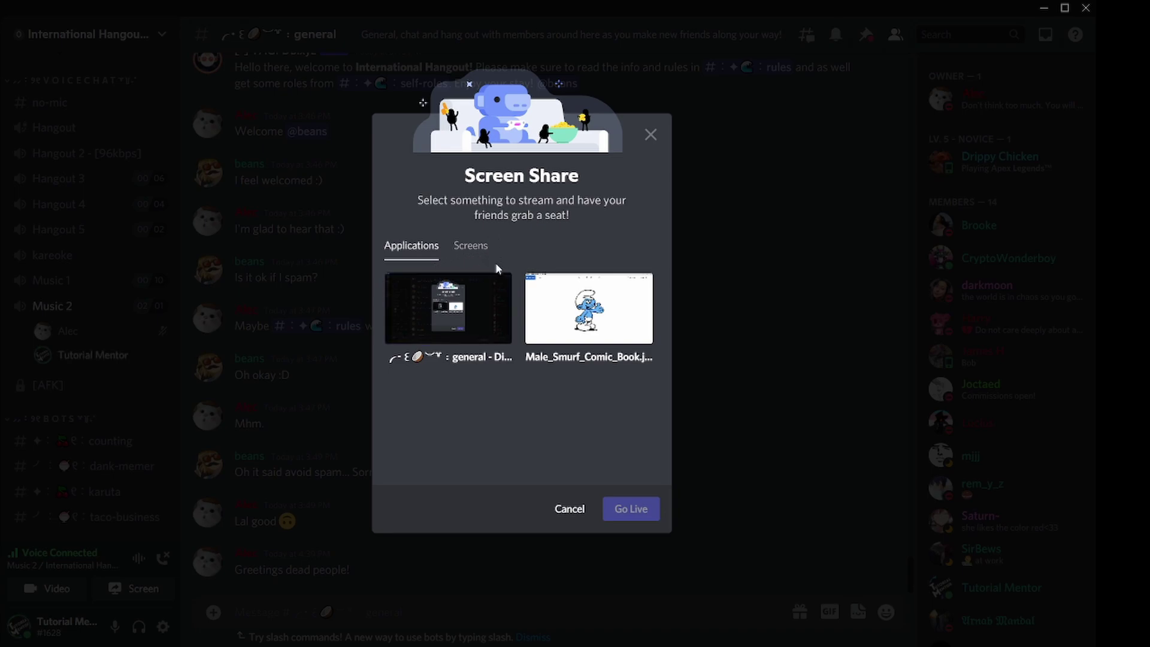
{"action": "left_click", "coordinate": [560, 307]}
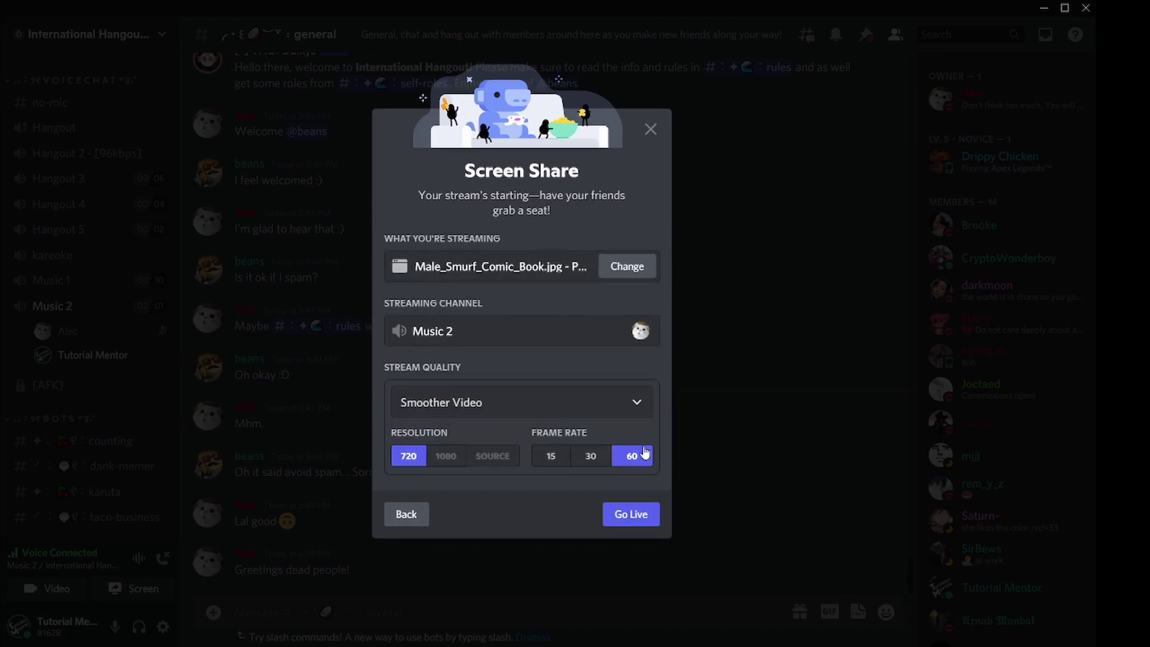
{"action": "left_click", "coordinate": [632, 515]}
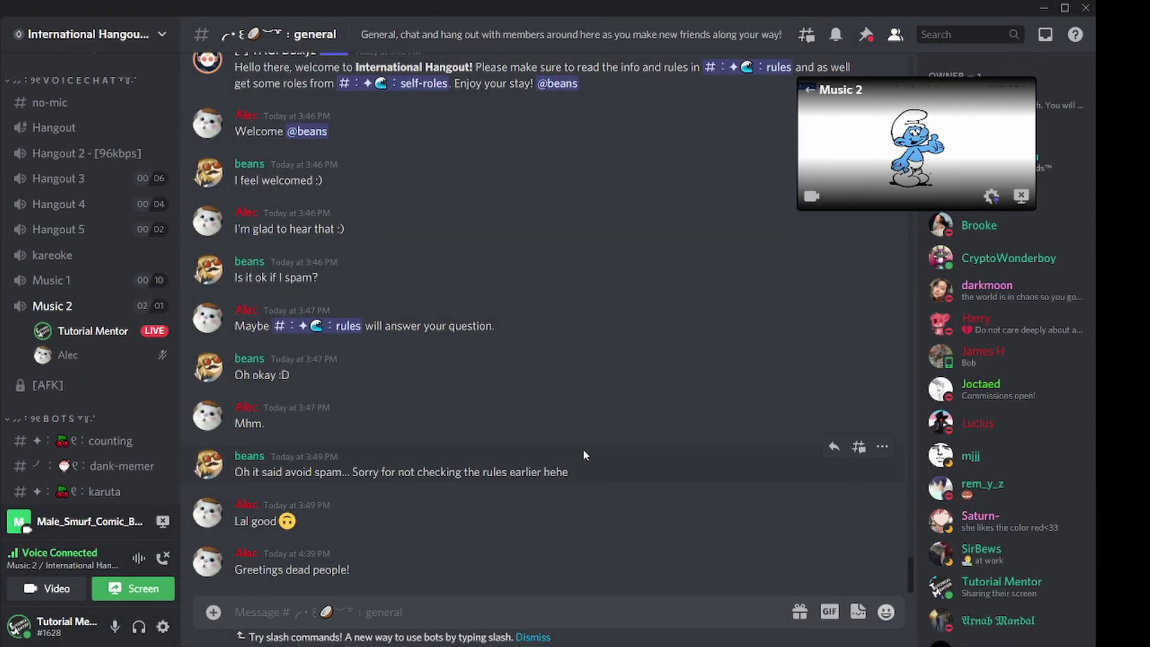
Move the stream pop-out aside and preview the live member's Smurf screen share.
{"action": "left_click_drag", "start_coordinate": [828, 180], "coordinate": [498, 360]}
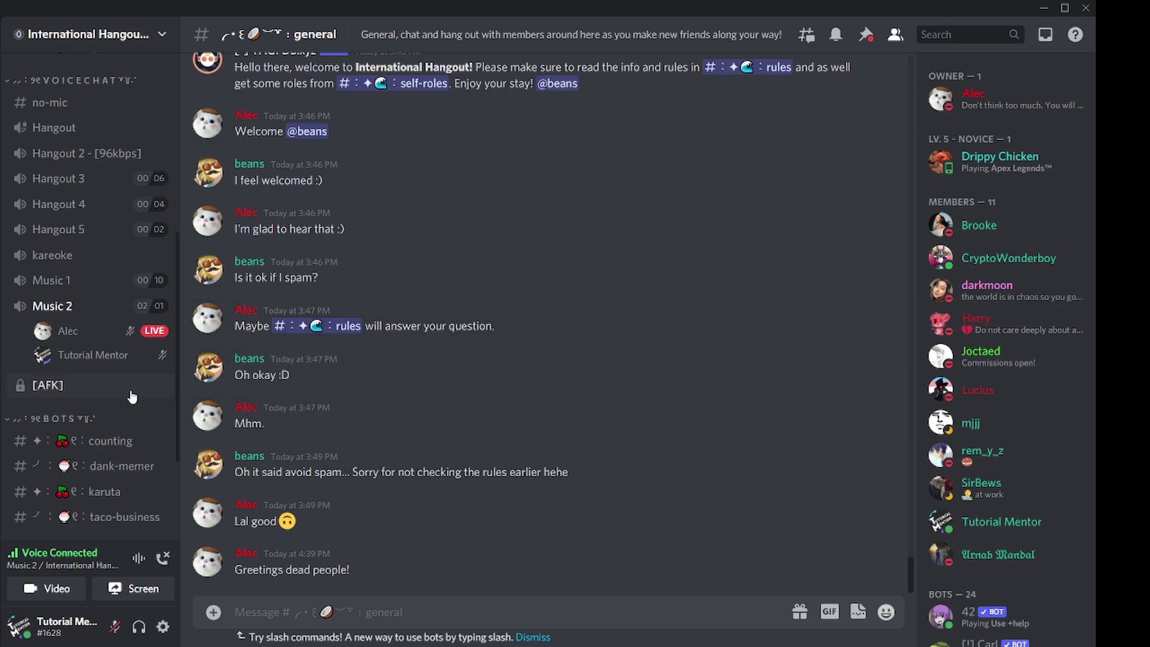
{"action": "mouse_move", "coordinate": [135, 333]}
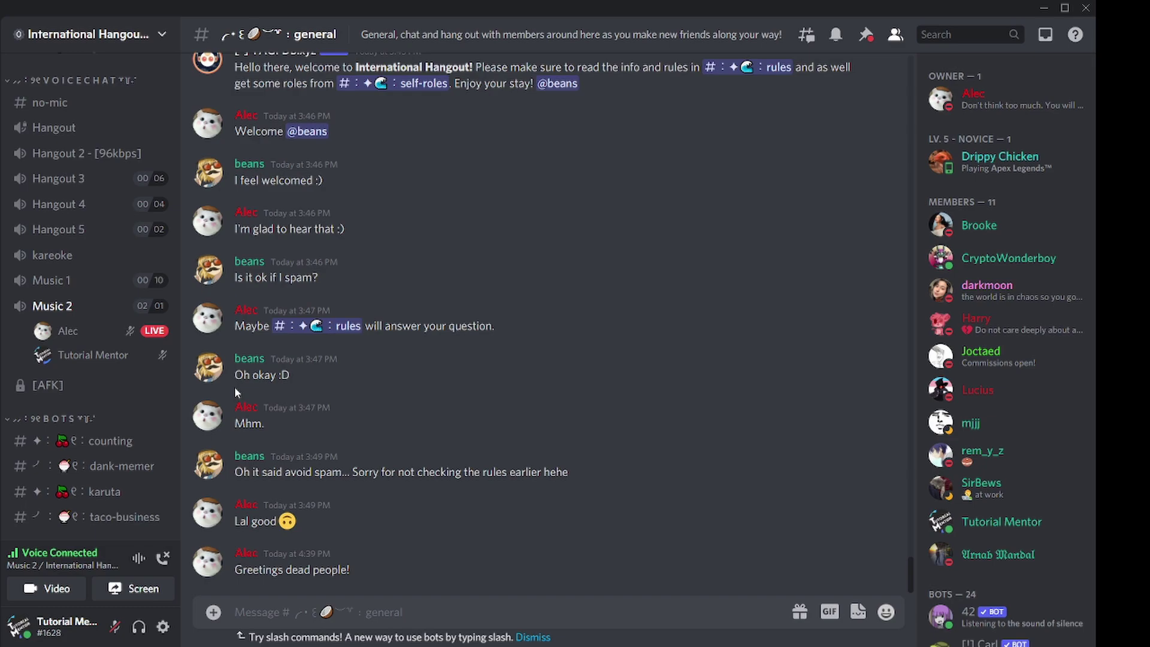
{"action": "left_click", "coordinate": [67, 331]}
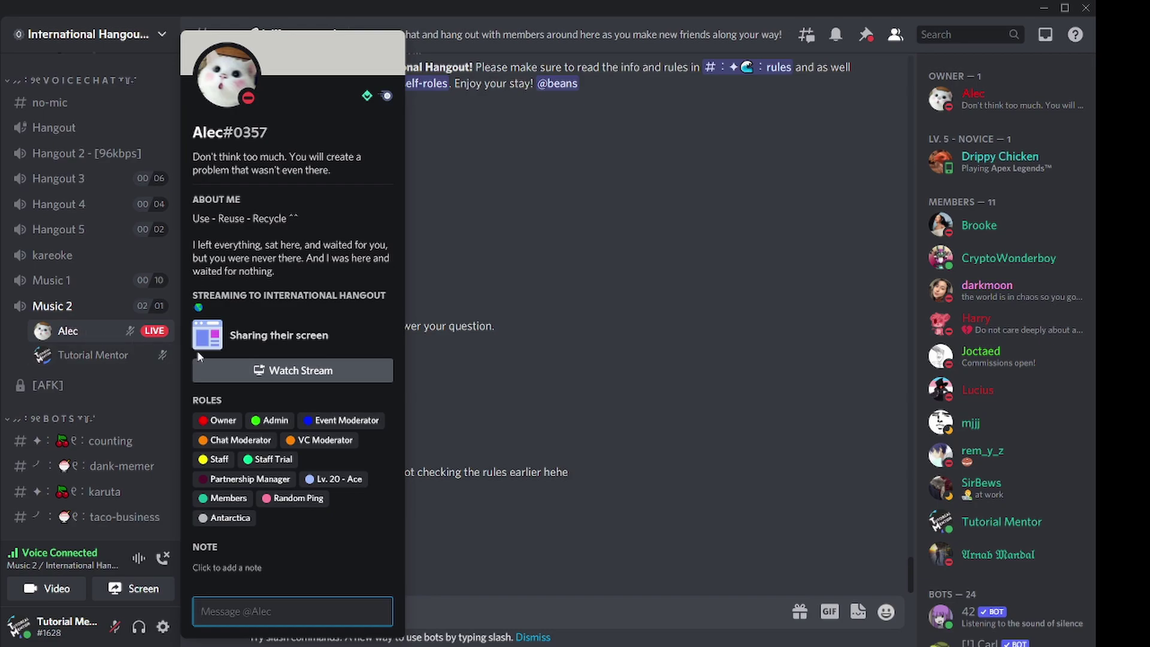
{"action": "left_click", "coordinate": [292, 371]}
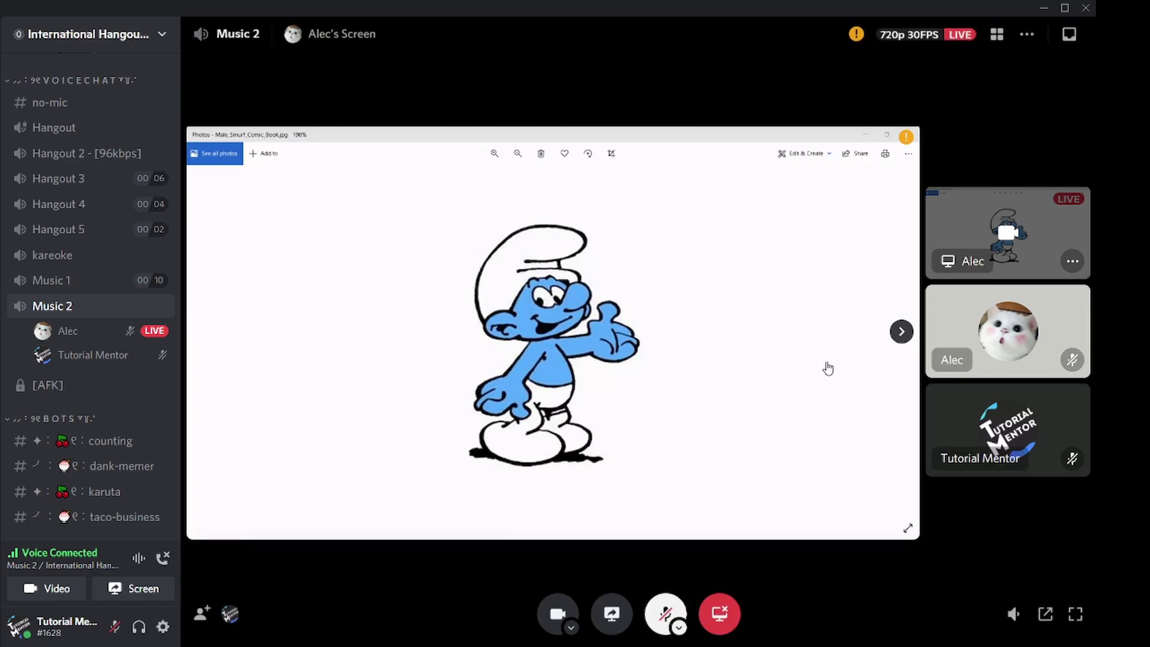
{"action": "left_click", "coordinate": [916, 532]}
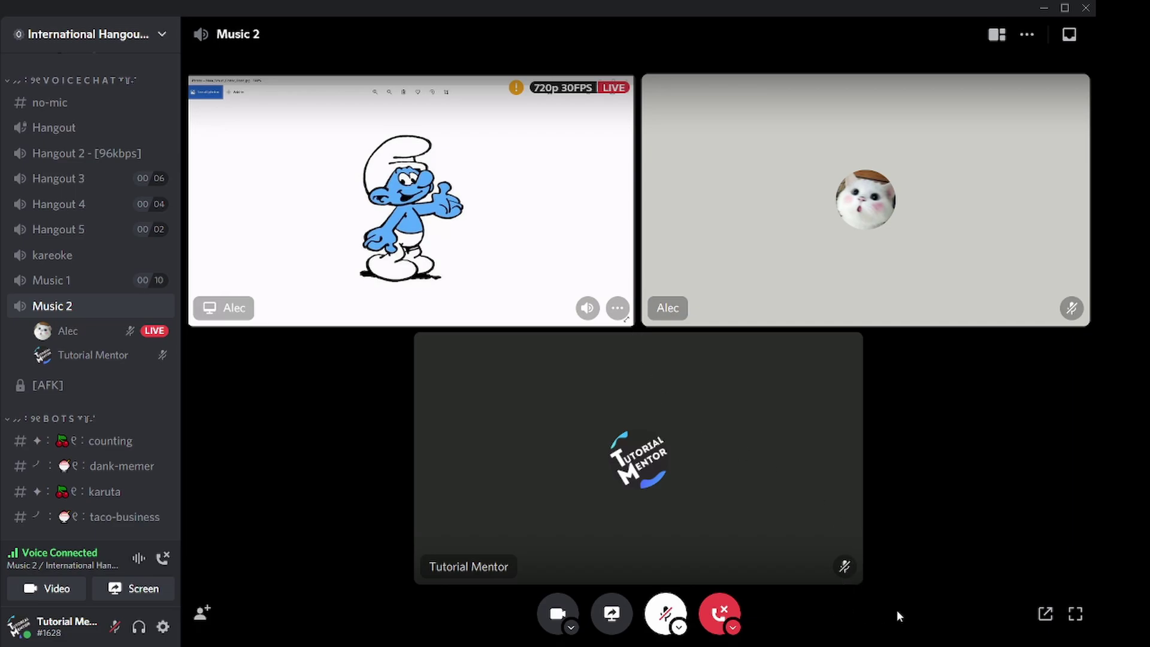
{"action": "left_click", "coordinate": [1046, 613]}
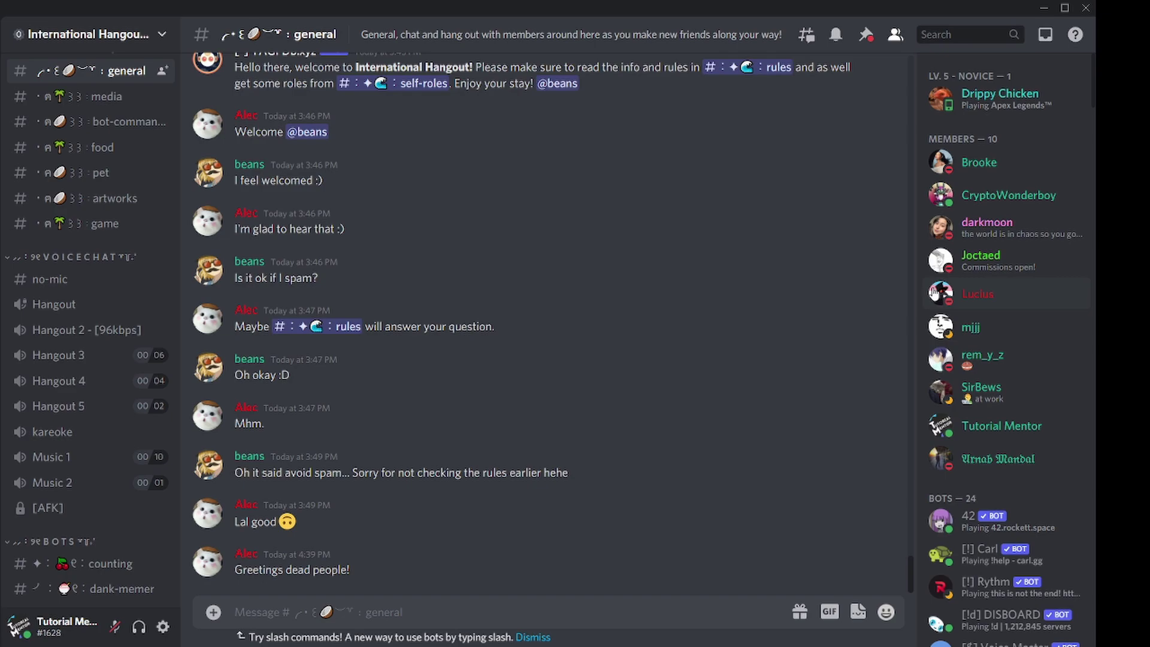
{"action": "left_click", "coordinate": [157, 627]}
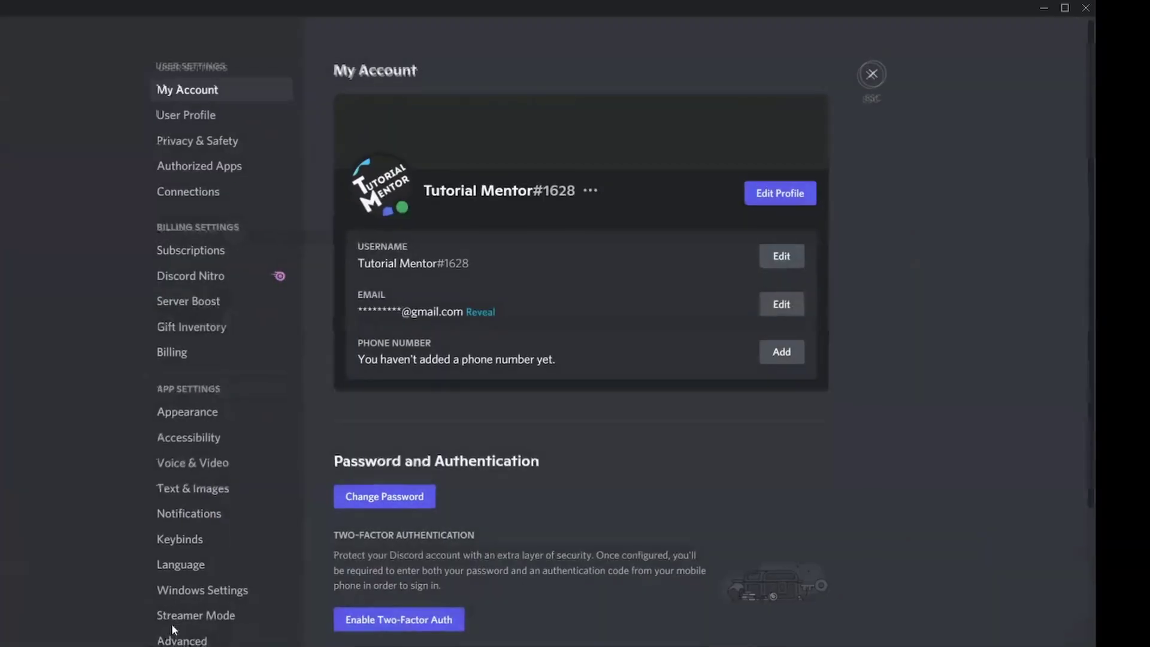
Check the Spotify link under Connections in User Settings, then close settings.
{"action": "left_click", "coordinate": [171, 197]}
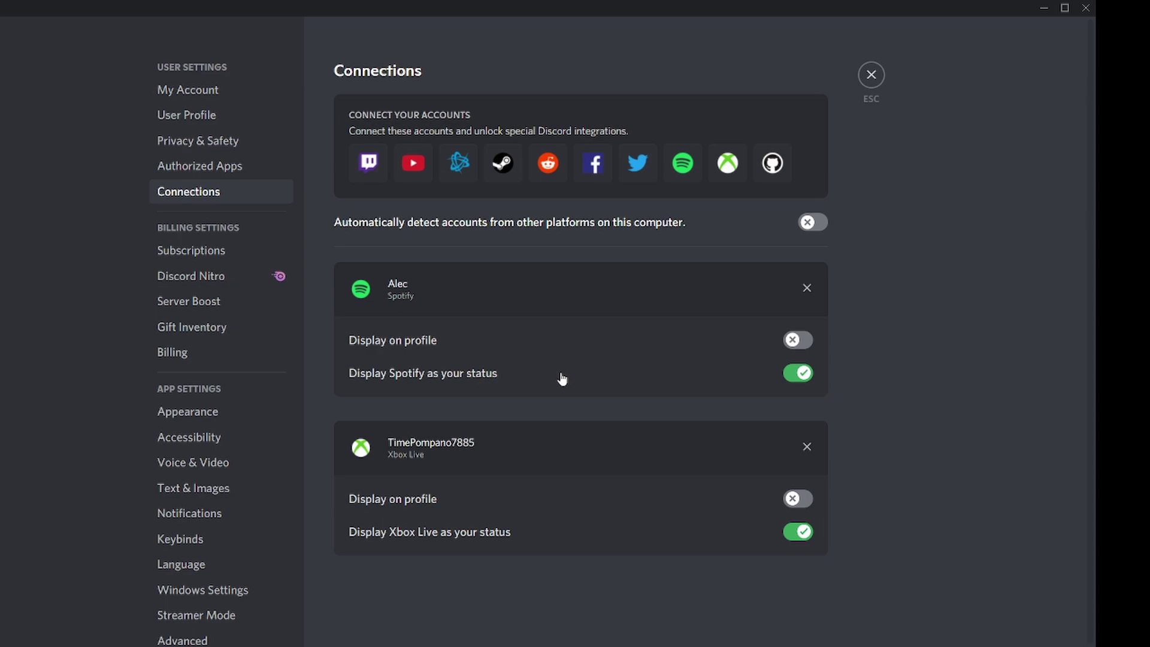
{"action": "key", "text": "Escape"}
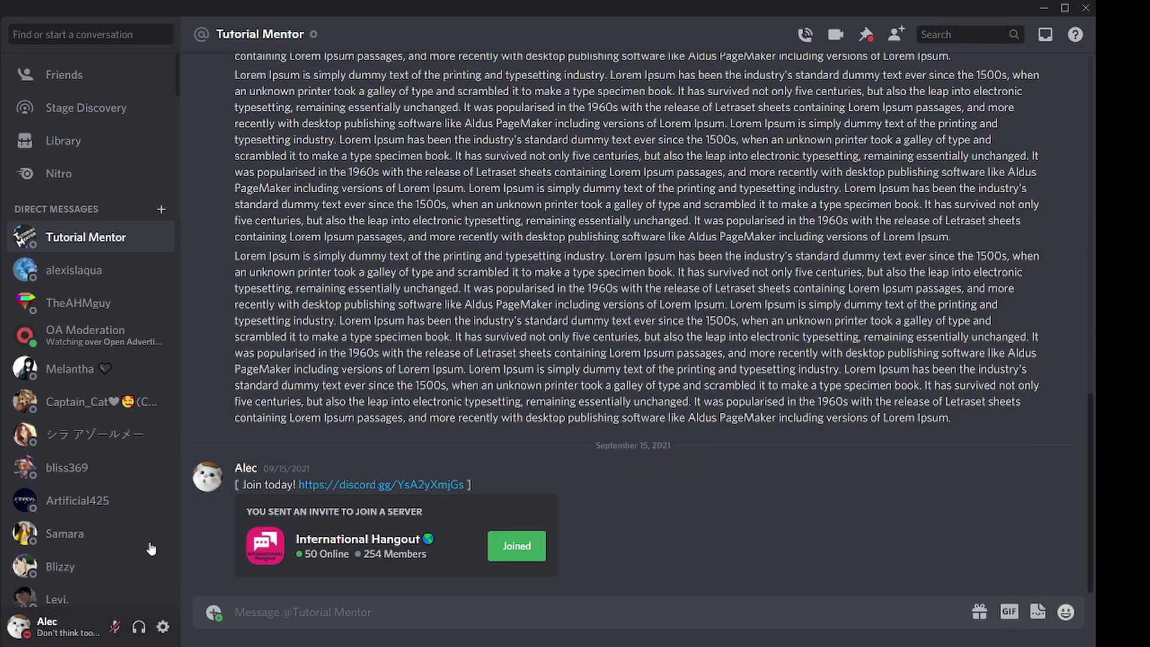
Invite the chat partner to listen along to Victory on Spotify with 'Hey Listen music with me'.
{"action": "left_click", "coordinate": [214, 610]}
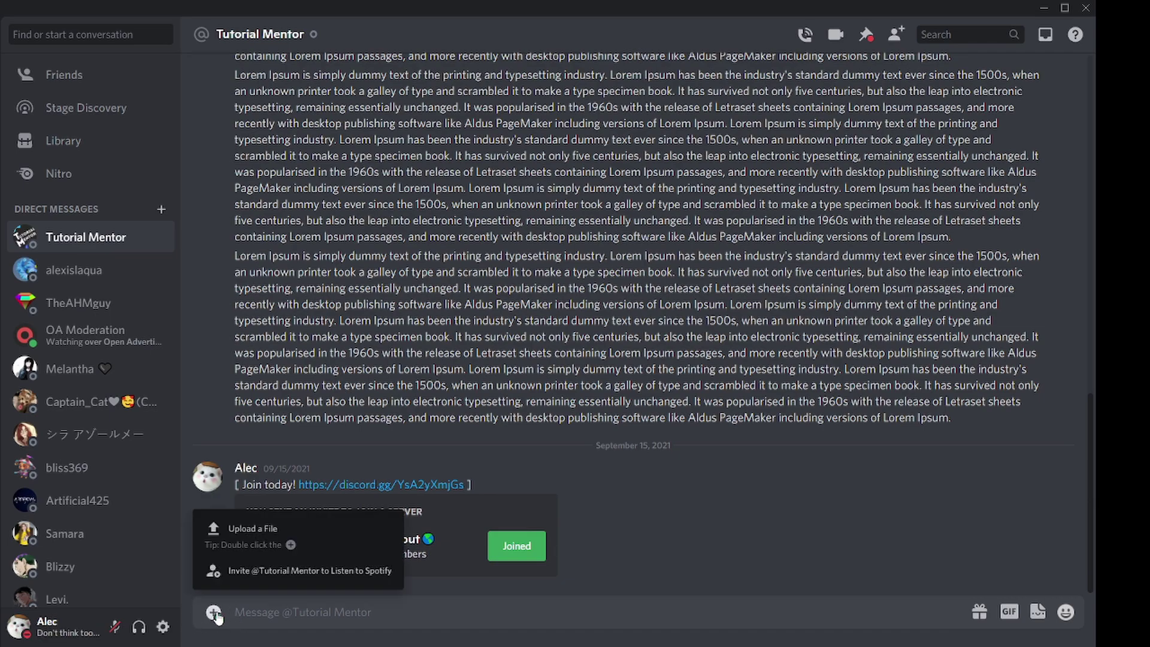
{"action": "left_click", "coordinate": [257, 578]}
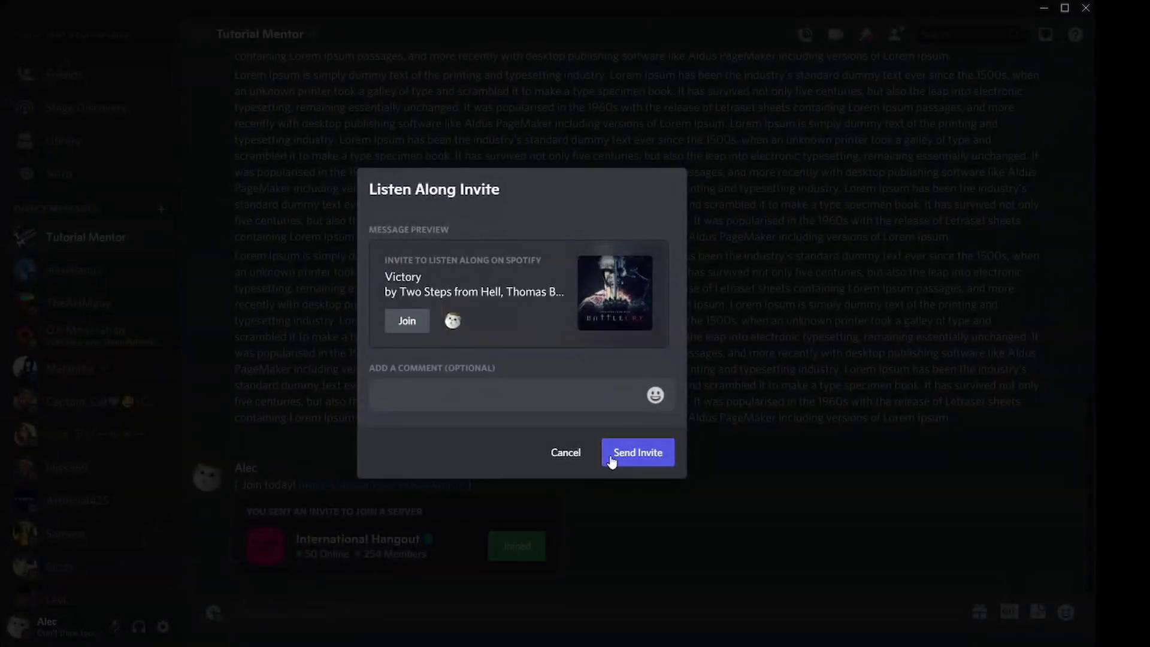
{"action": "type", "text": "Hey Listen music with me"}
{"action": "left_click", "coordinate": [619, 460]}
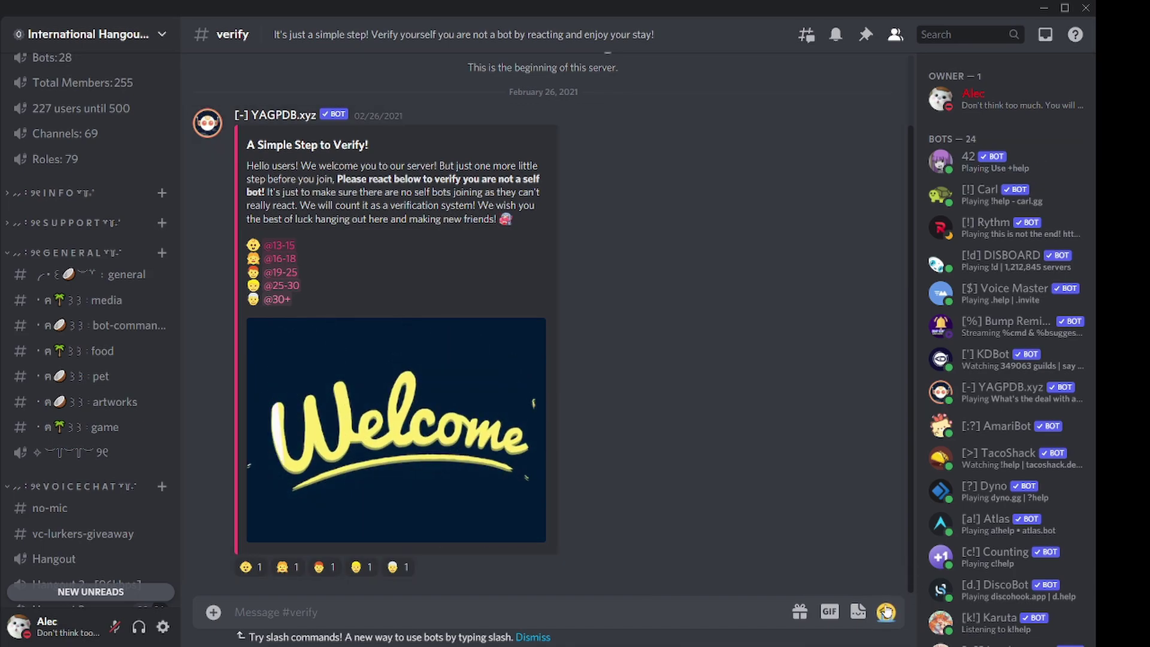
{"action": "left_click", "coordinate": [885, 612]}
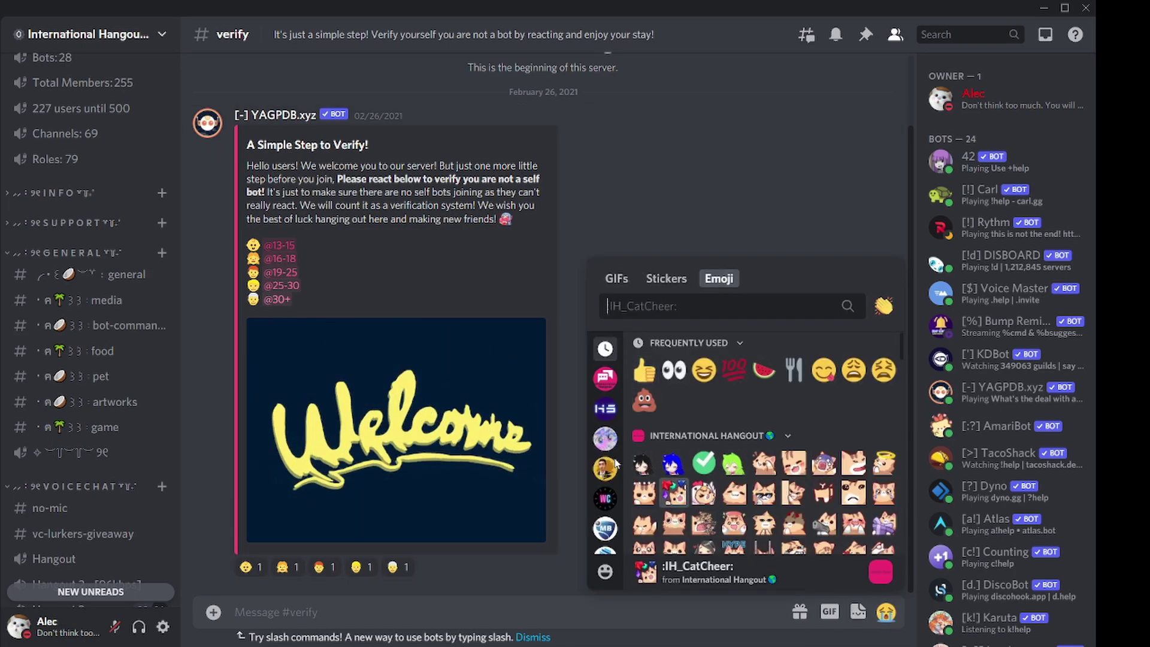
{"action": "left_click", "coordinate": [605, 377]}
{"action": "scroll", "coordinate": [724, 417], "scroll_direction": "down", "scroll_amount": 1}
{"action": "scroll", "coordinate": [725, 417], "scroll_direction": "down", "scroll_amount": 1}
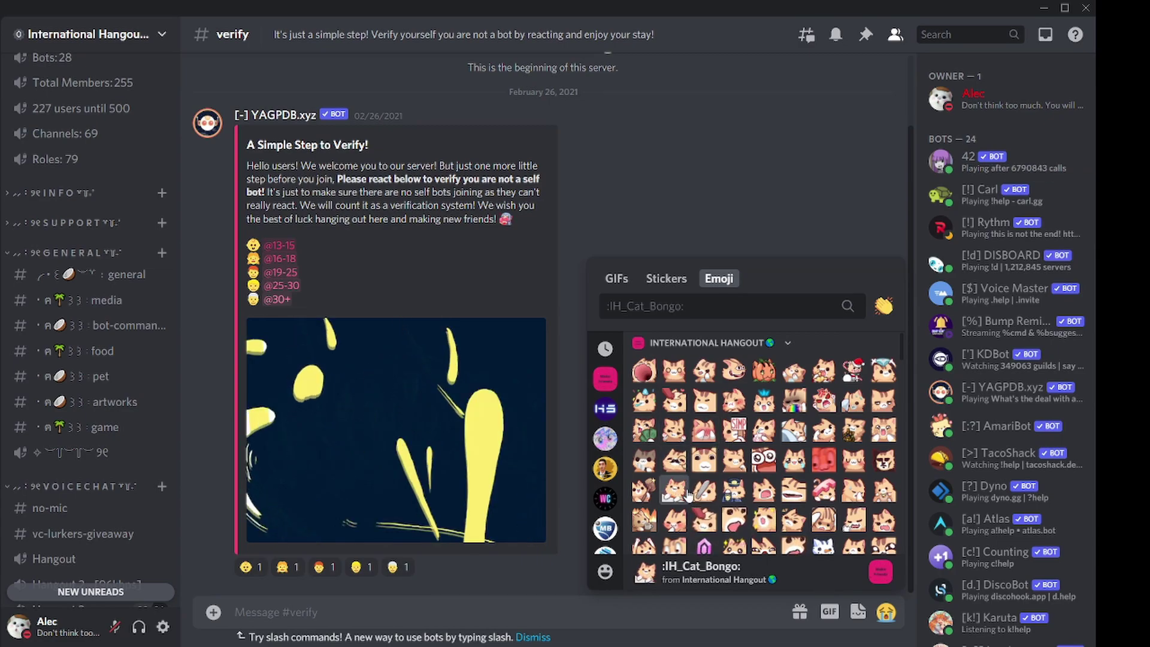
{"action": "left_click", "coordinate": [641, 231]}
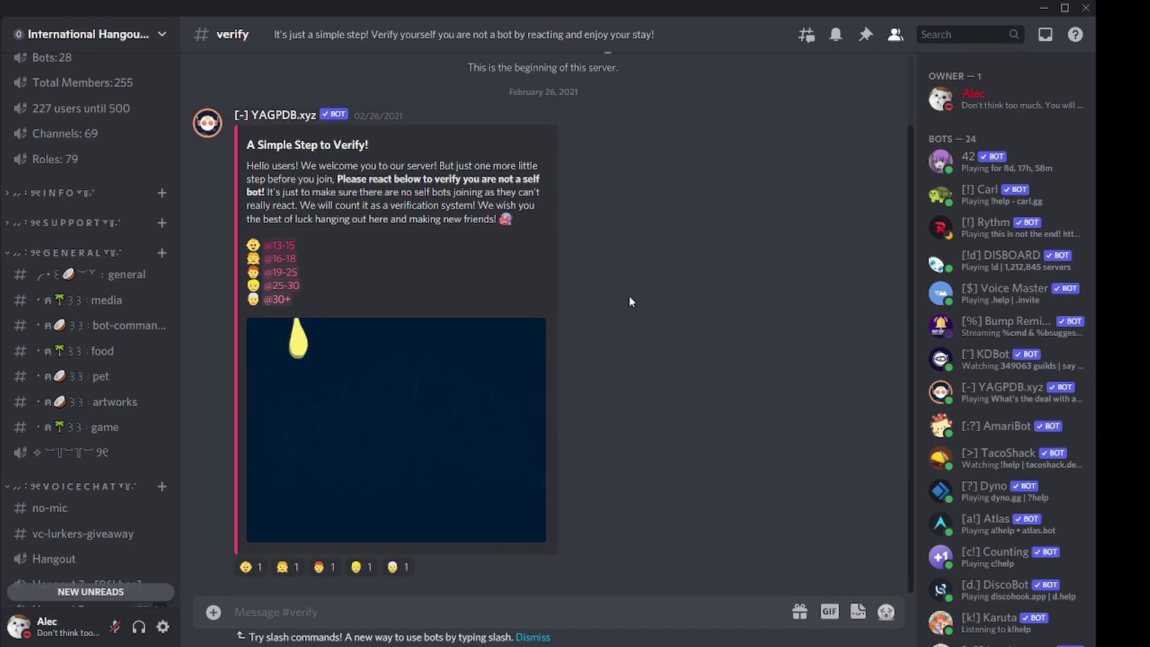
{"action": "left_click", "coordinate": [121, 36]}
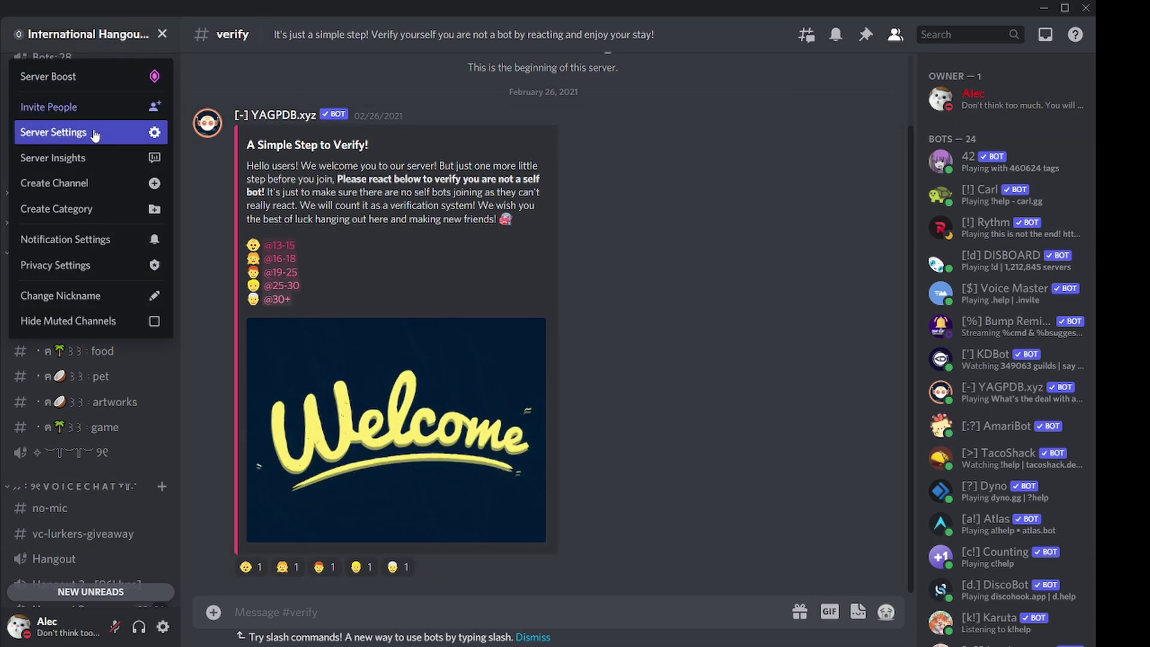
{"action": "left_click", "coordinate": [128, 132]}
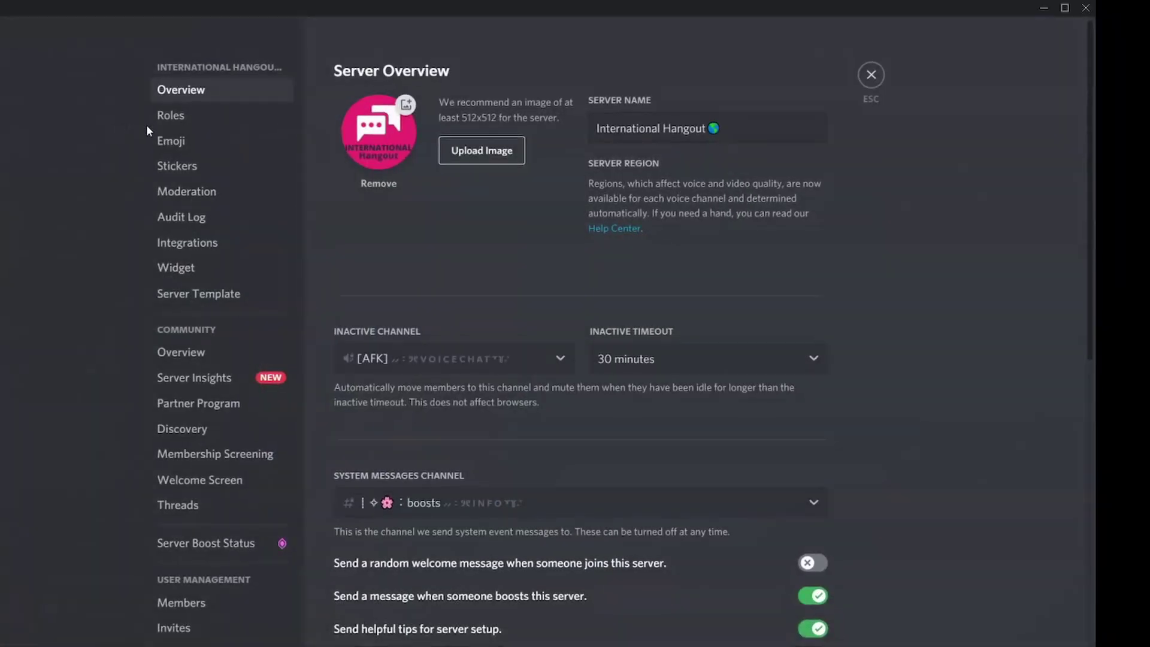
{"action": "left_click", "coordinate": [211, 144]}
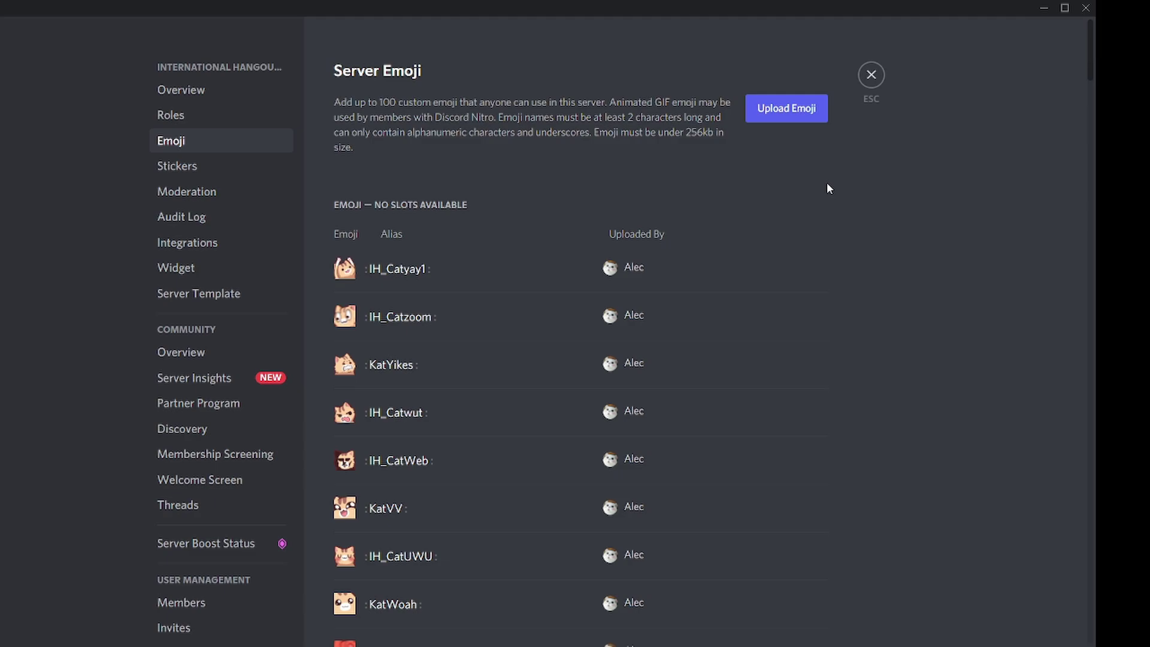
{"action": "key", "text": "Escape"}
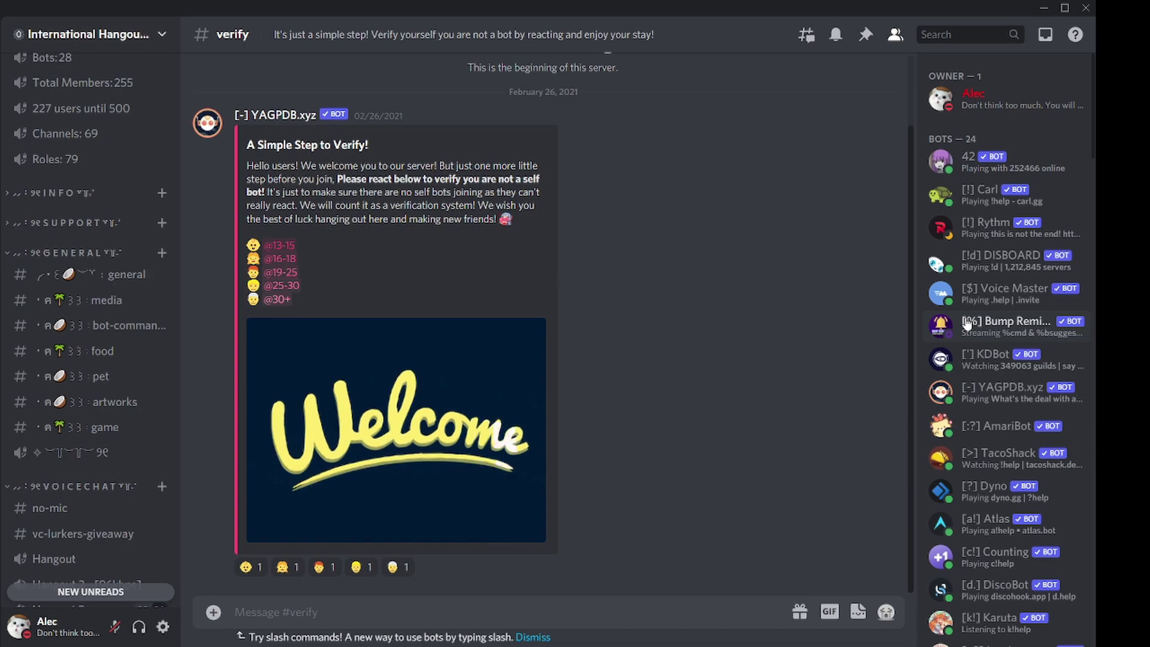
{"action": "left_click", "coordinate": [163, 627]}
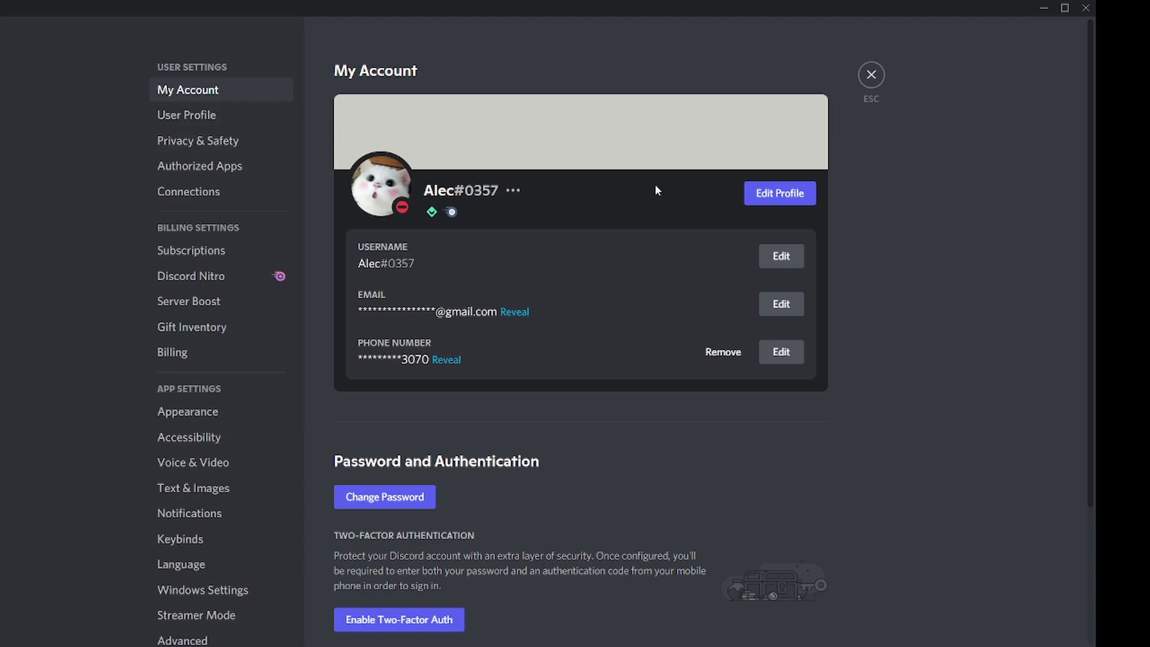
{"action": "left_click", "coordinate": [781, 190]}
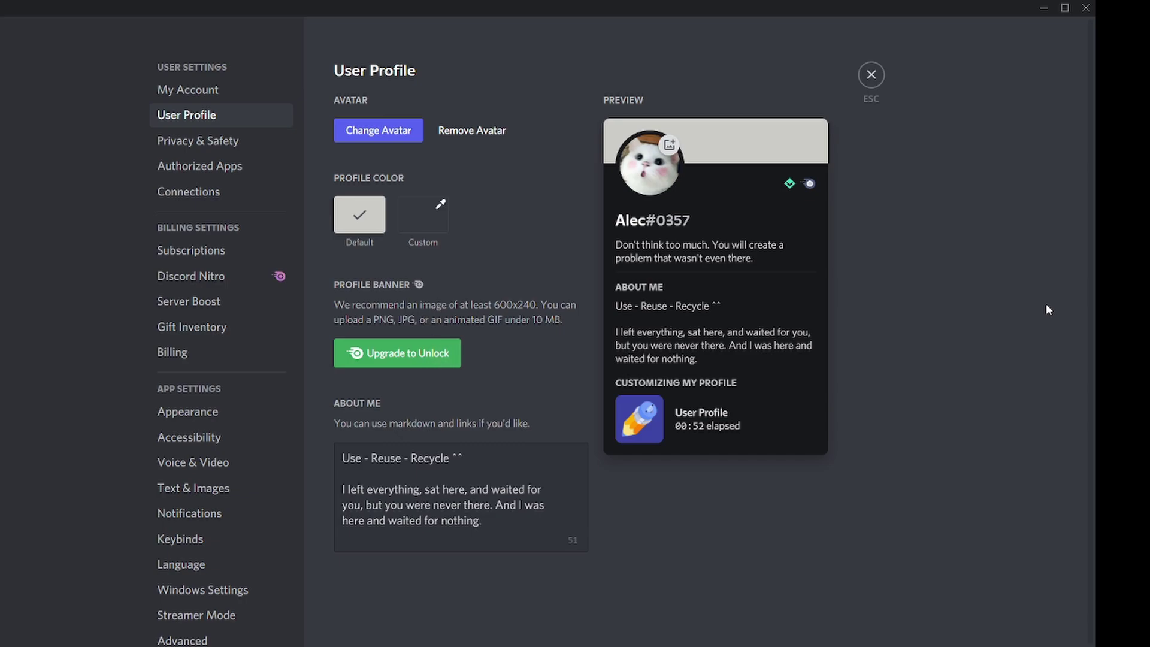
{"action": "key", "text": "Escape"}
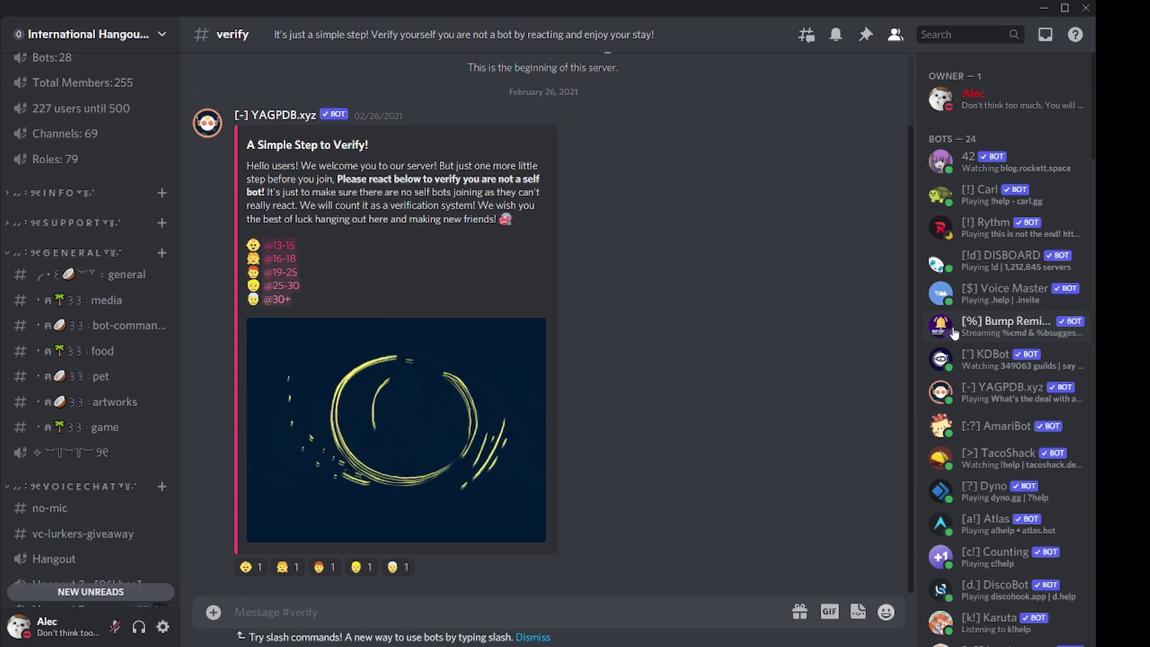
Switch to #free-nitro with Alt+Down and scroll through the Nitro giveaway posts.
{"action": "key", "text": "alt+Down"}
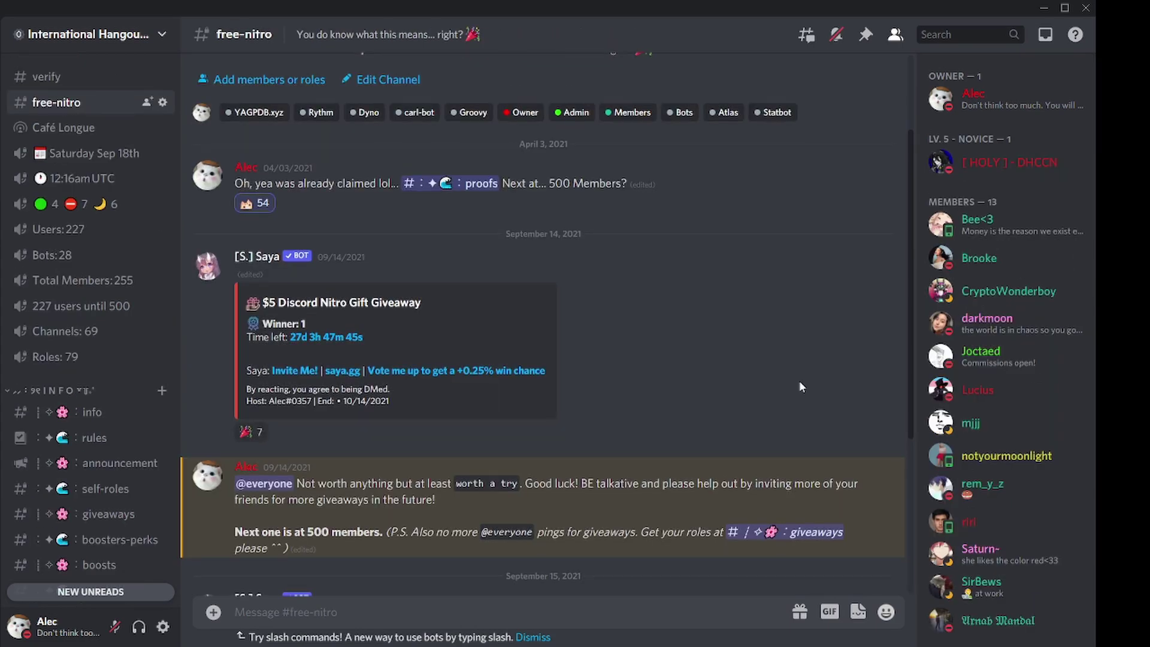
{"action": "scroll", "coordinate": [800, 386], "scroll_direction": "down", "scroll_amount": 4}
{"action": "scroll", "coordinate": [800, 386], "scroll_direction": "down", "scroll_amount": 1}
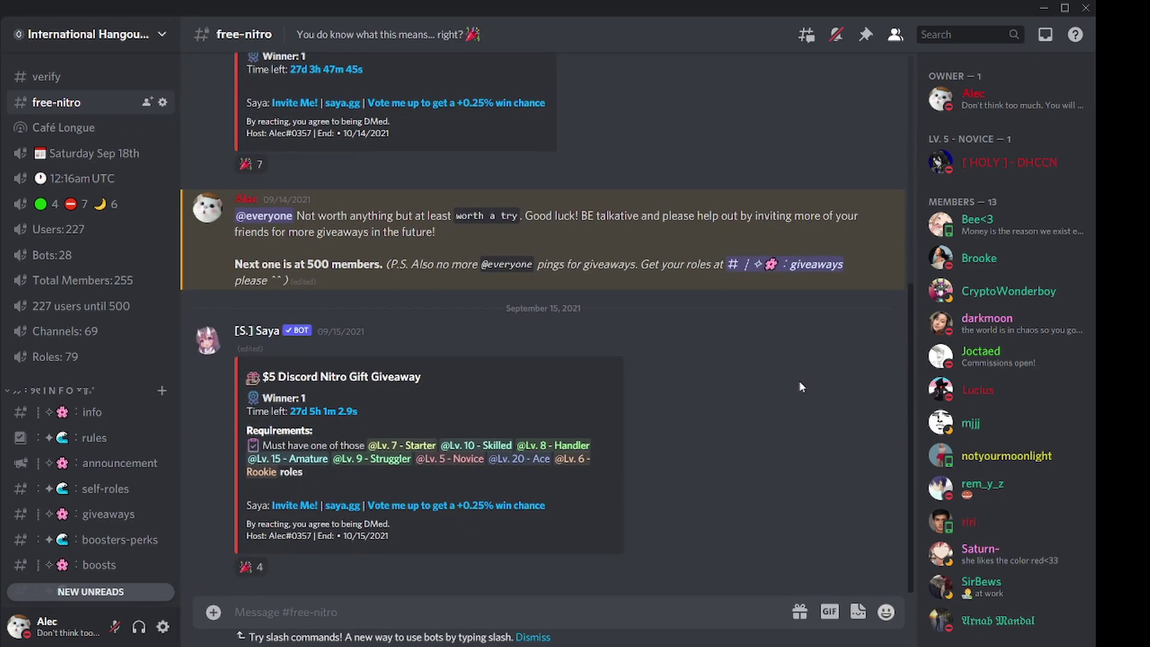